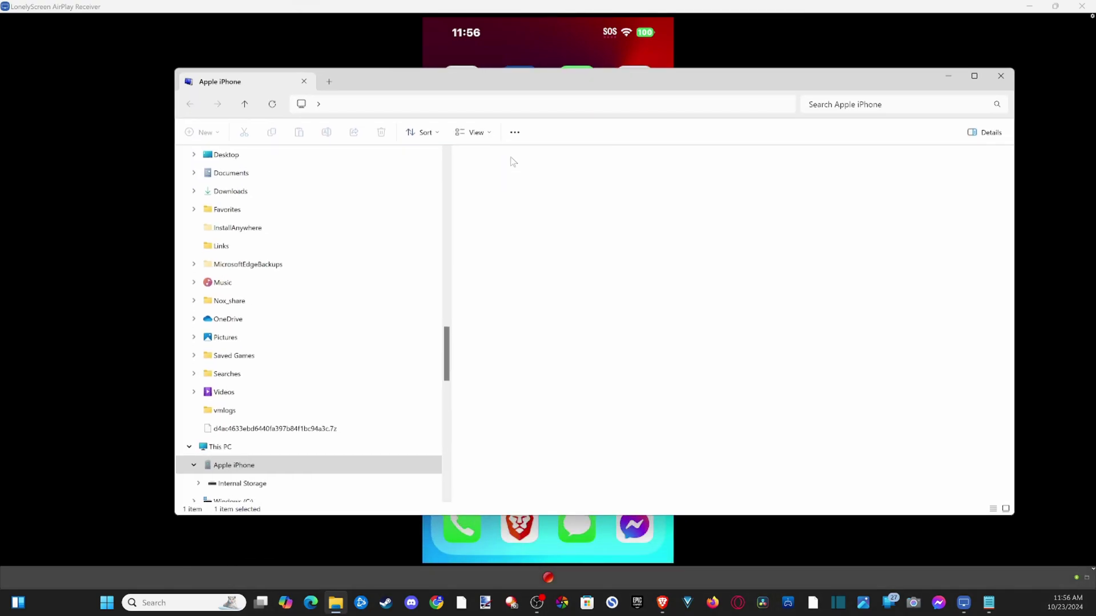
Open the Apple iPhone's Internal Storage, then its 202406_ folder listing 60 photos and videos
double_click(512, 161)
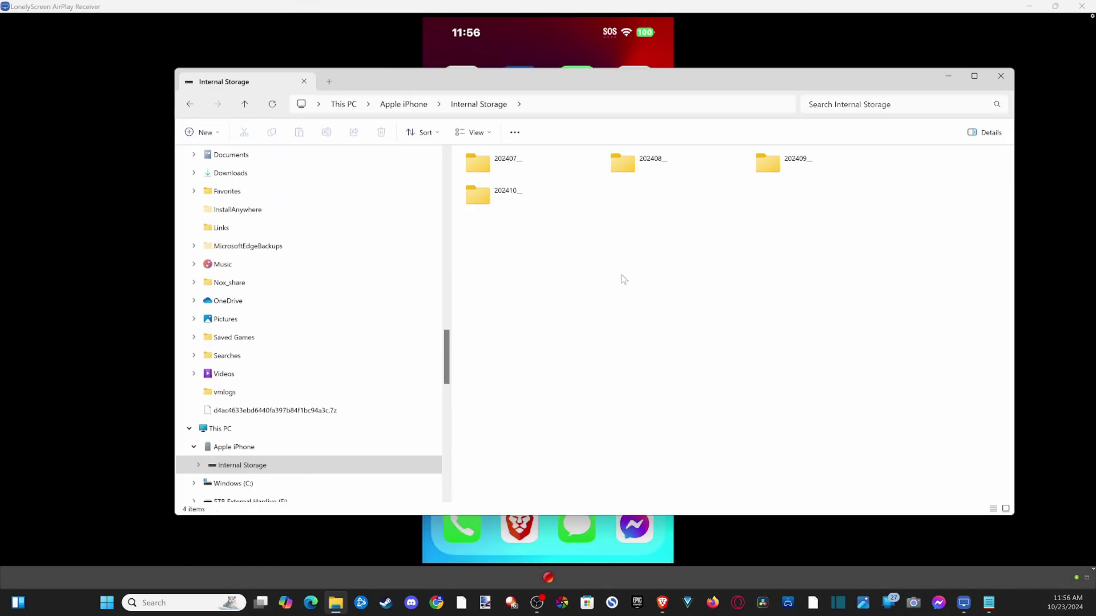
double_click(505, 163)
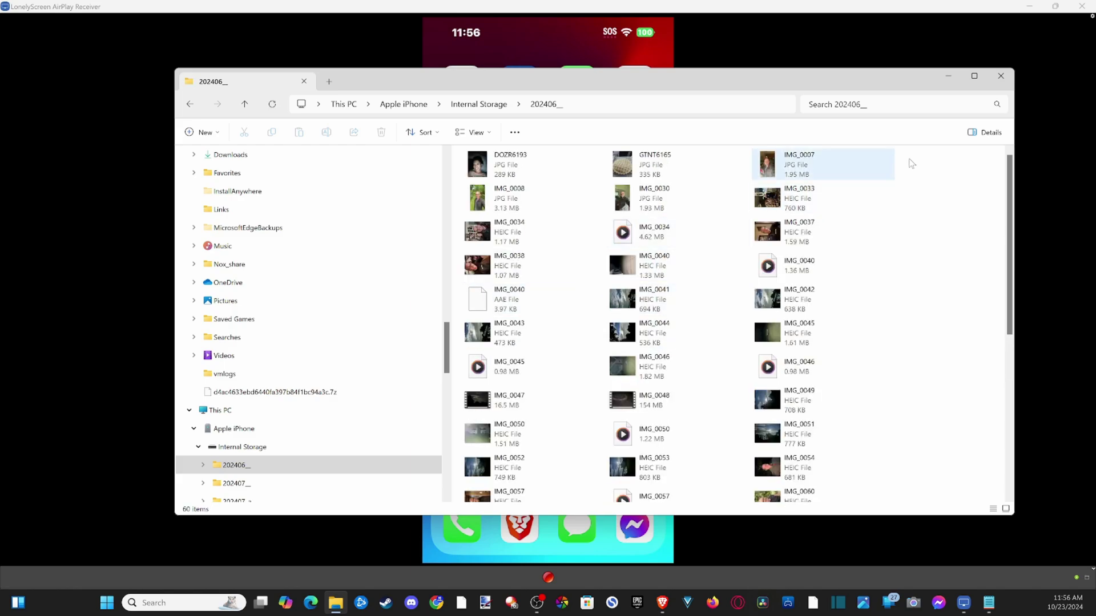
Close Explorer, launch Photos via a 'photo' search, and import from Apple iPhone (38 photos, 5 videos)
click(1000, 75)
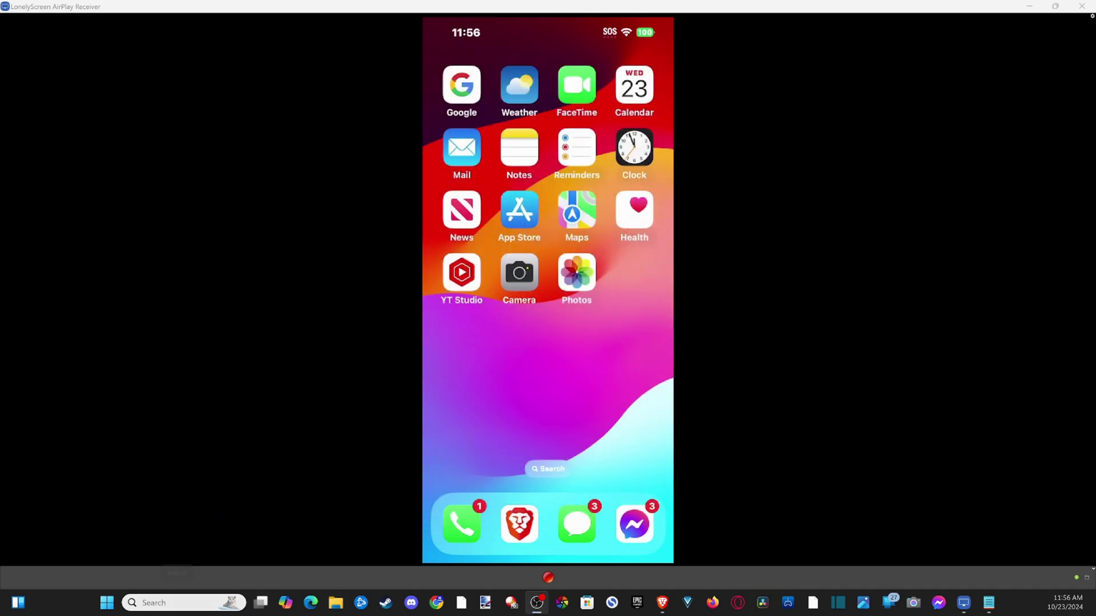
click(178, 605)
text(photo)
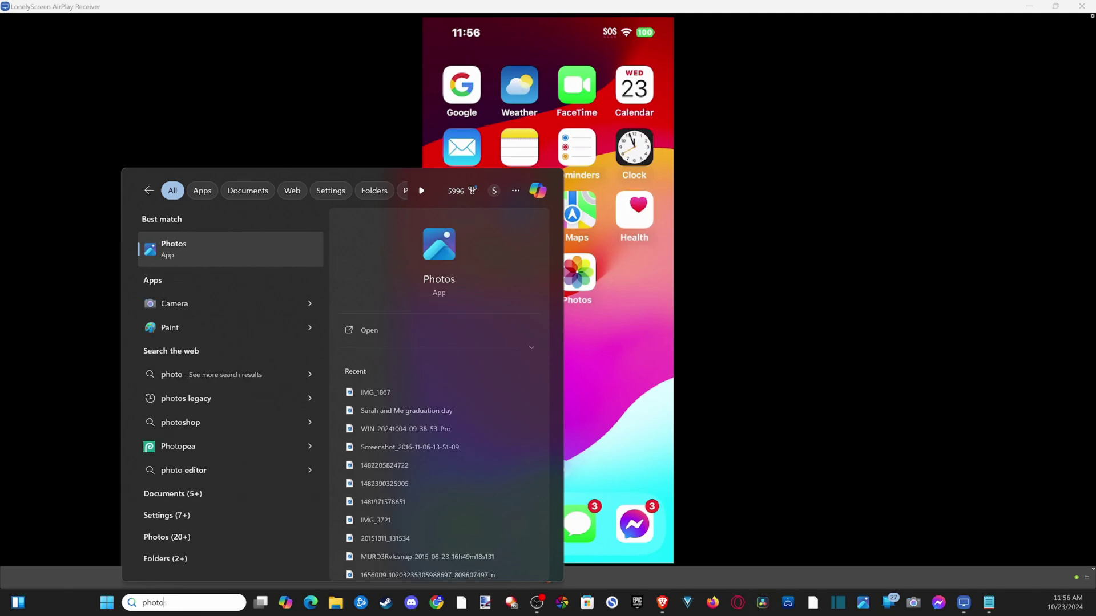
click(205, 255)
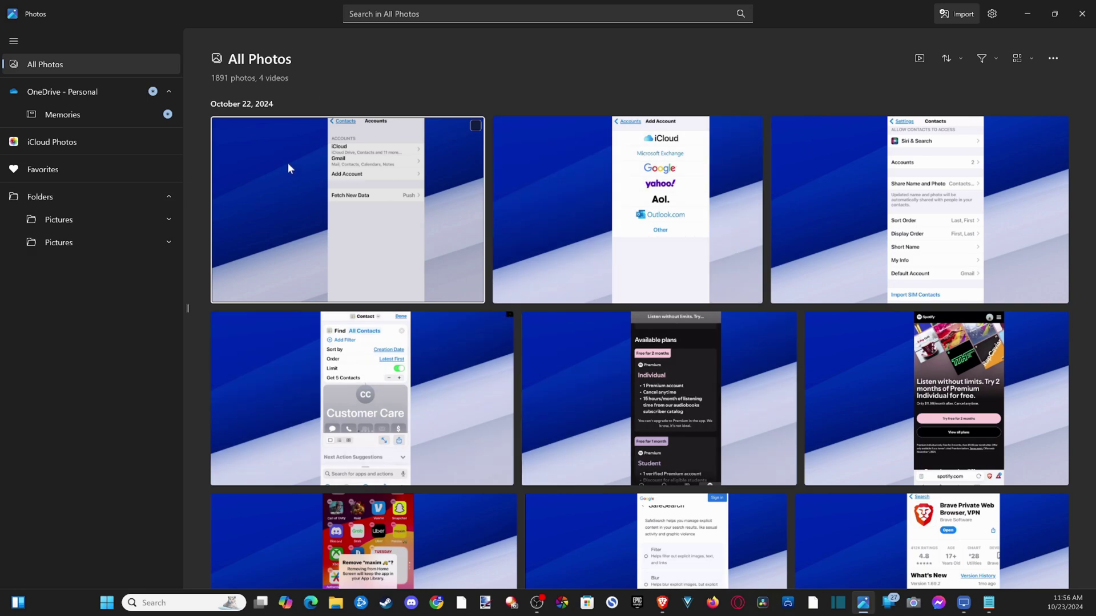
click(960, 16)
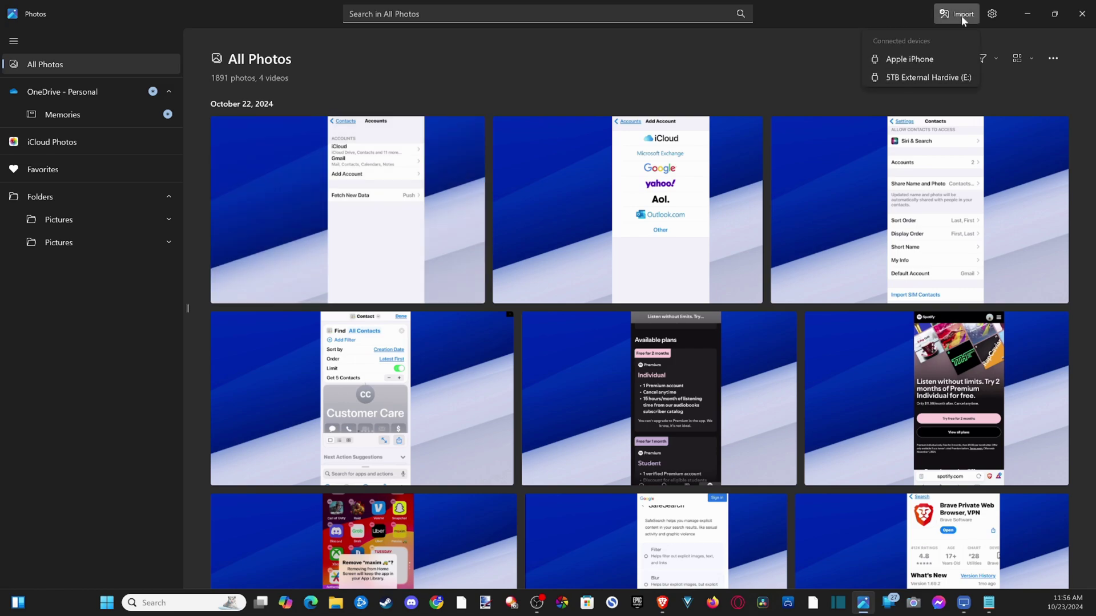
click(923, 59)
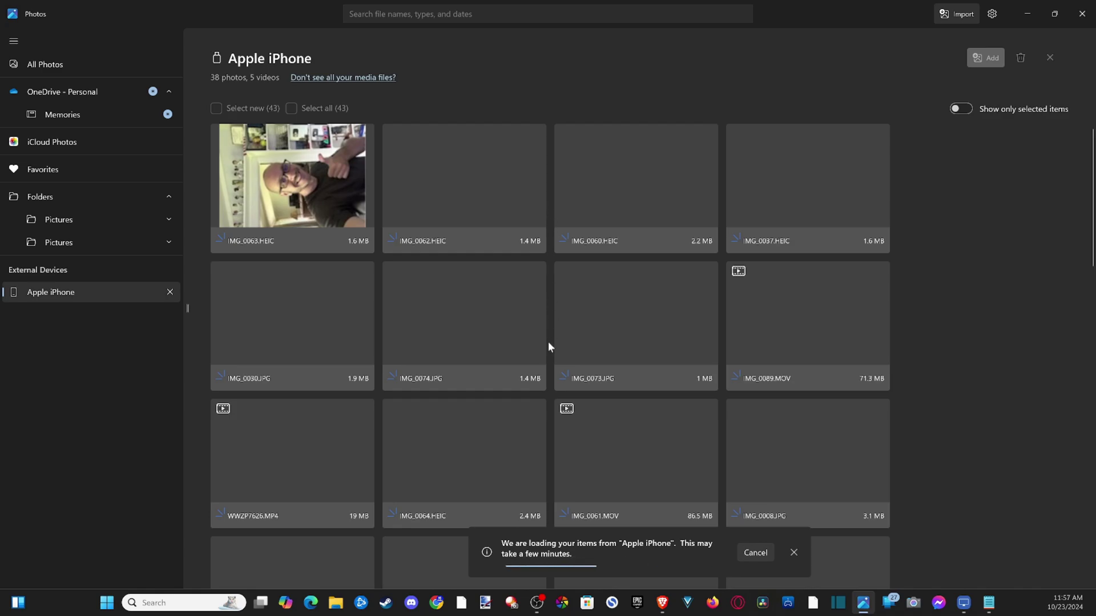
In a new Explorer window, open 5TB External Hardive (E:) > A6400 Photos with its 67 date folders
click(335, 602)
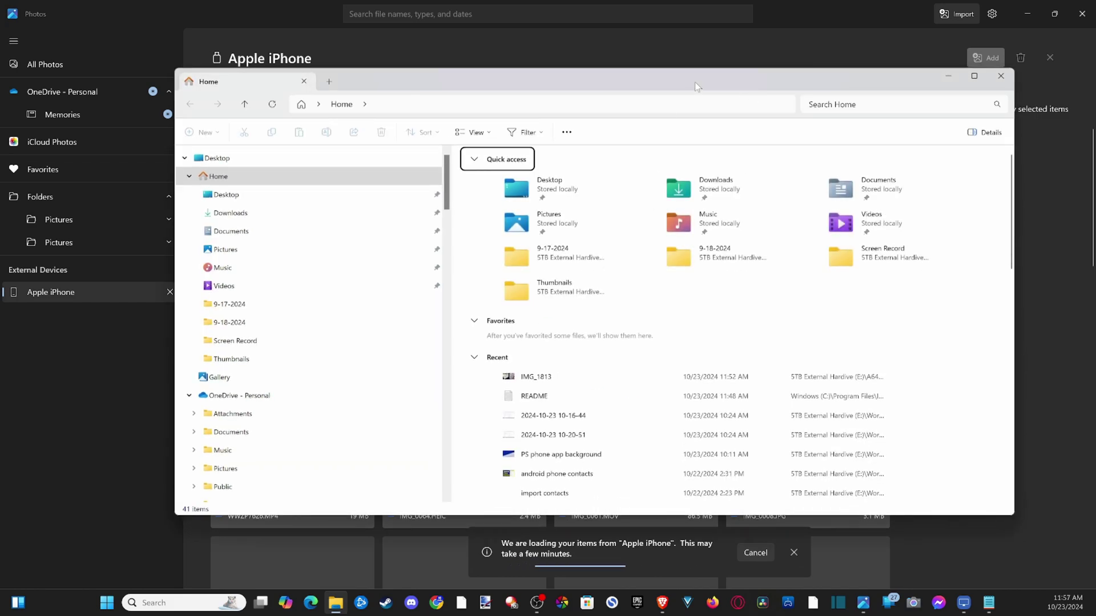
scroll(358, 393, down, 6)
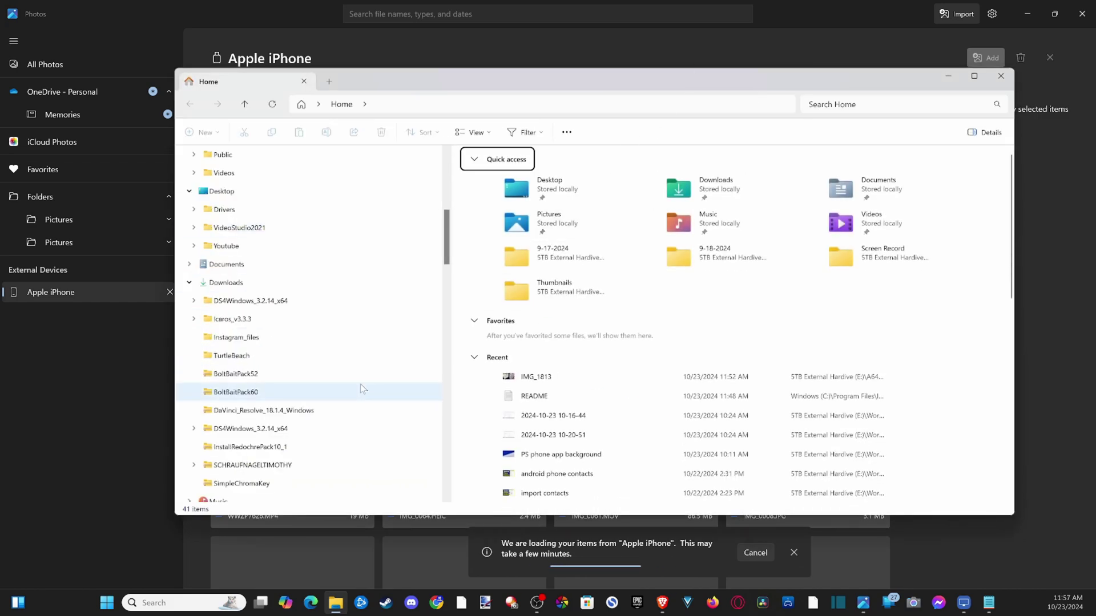
scroll(360, 377, up, 5)
scroll(355, 352, down, 5)
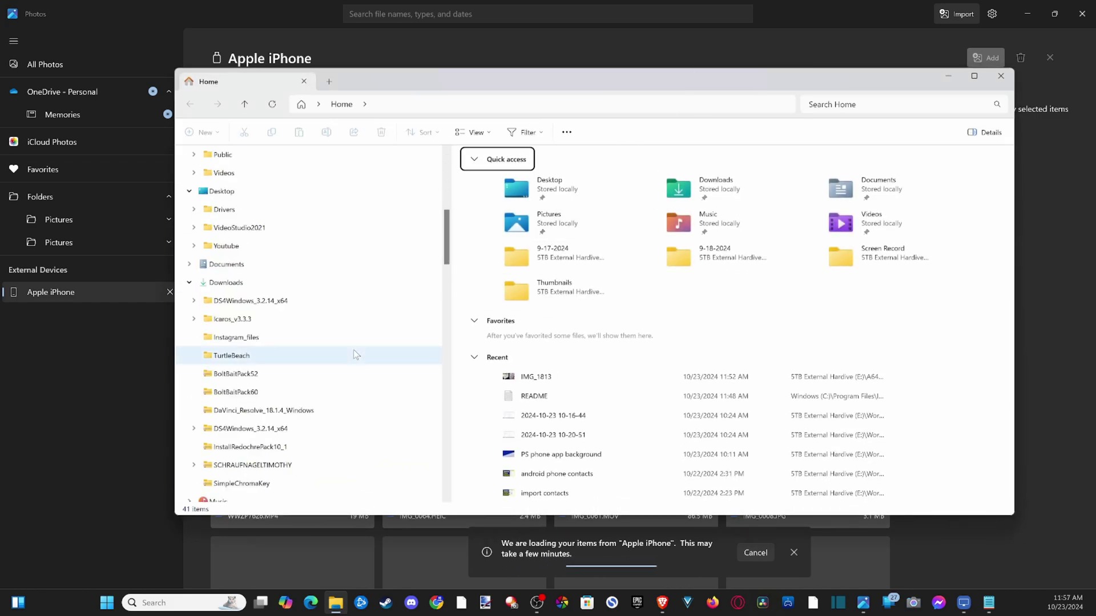
scroll(350, 350, down, 15)
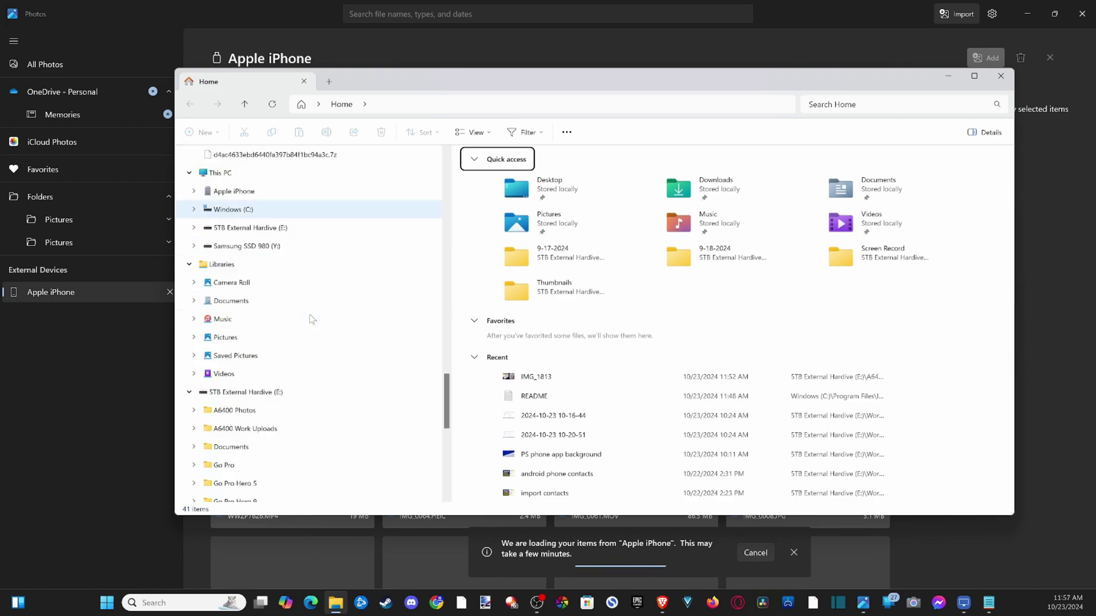
click(285, 228)
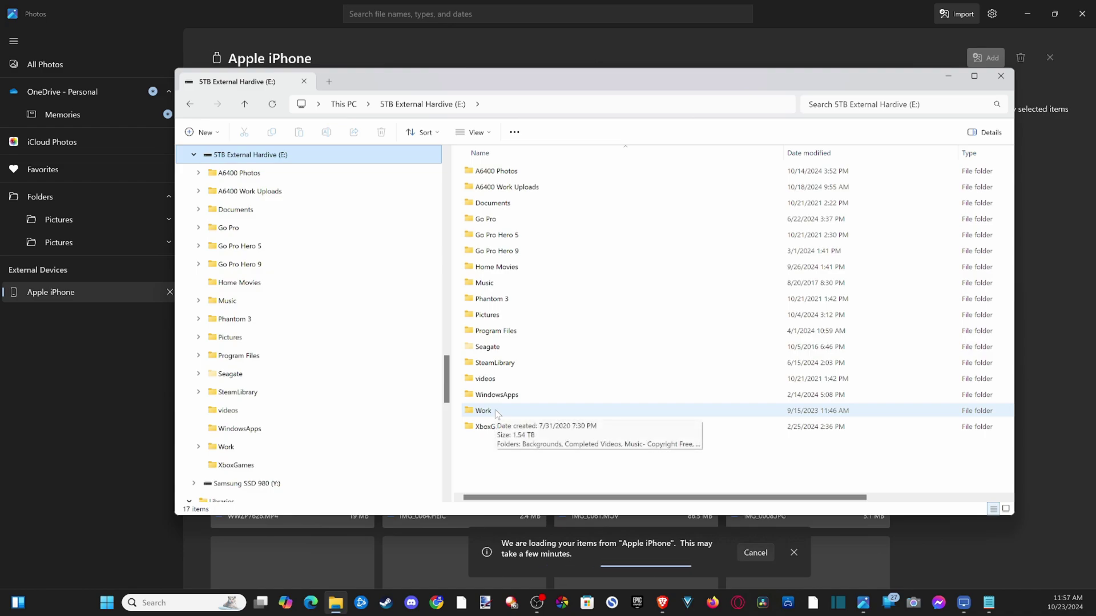
double_click(495, 171)
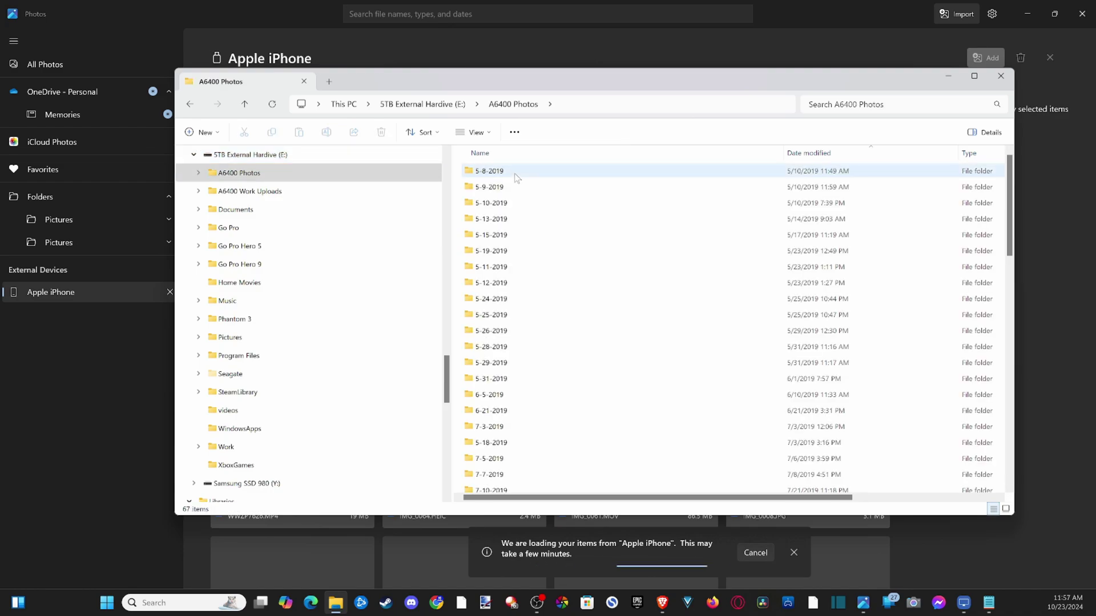
scroll(628, 293, down, 15)
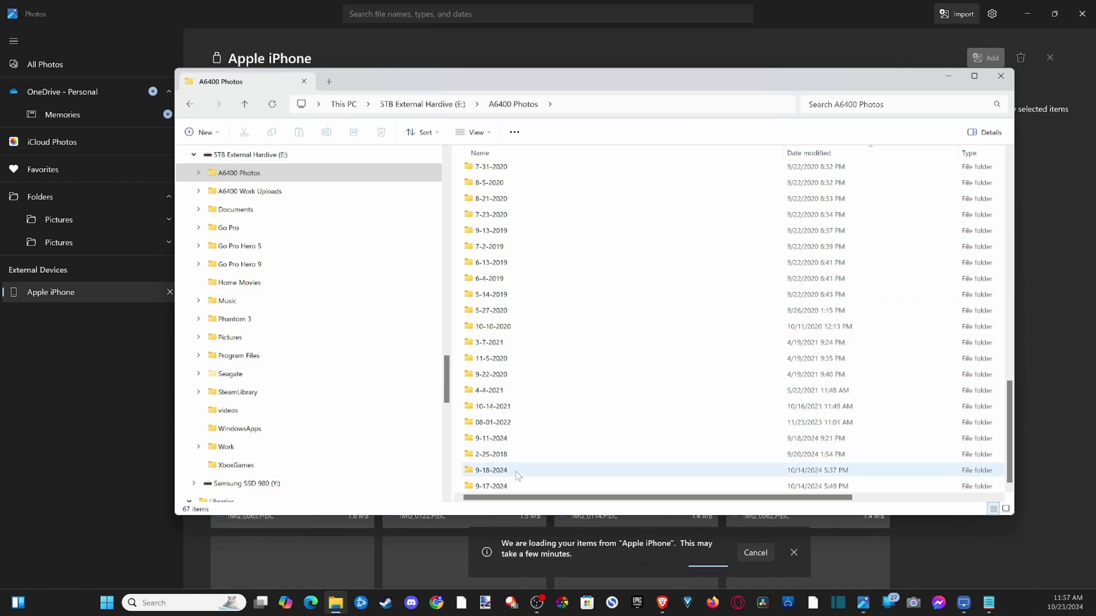
mouse_move(518, 476)
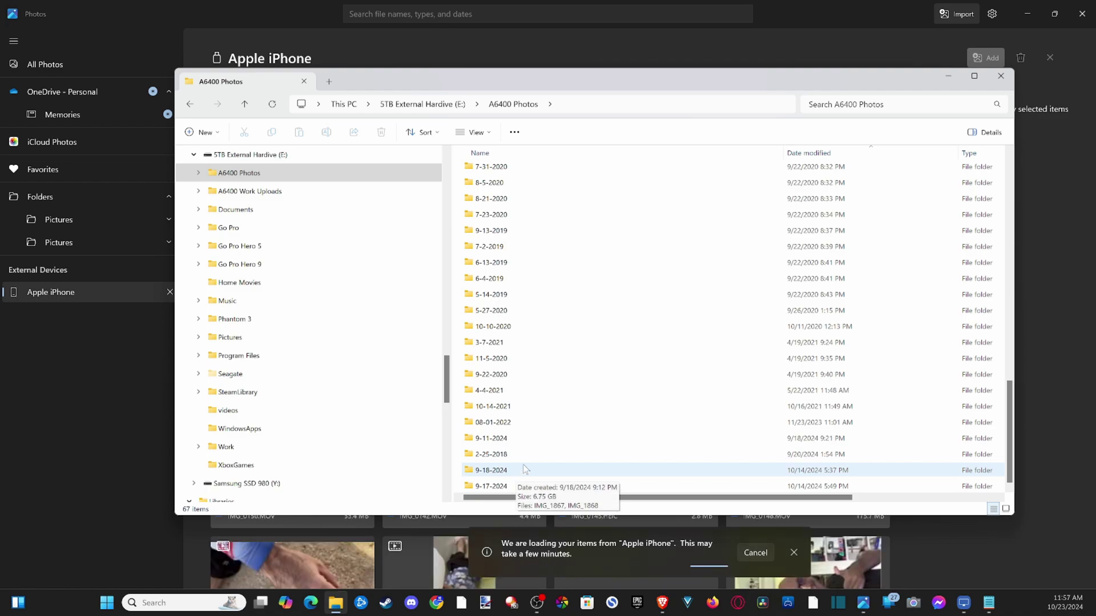
Maximize Explorer, view the 9-18-2024 folder, then switch to 9-17-2024's 18 IMG_ video clips
click(974, 78)
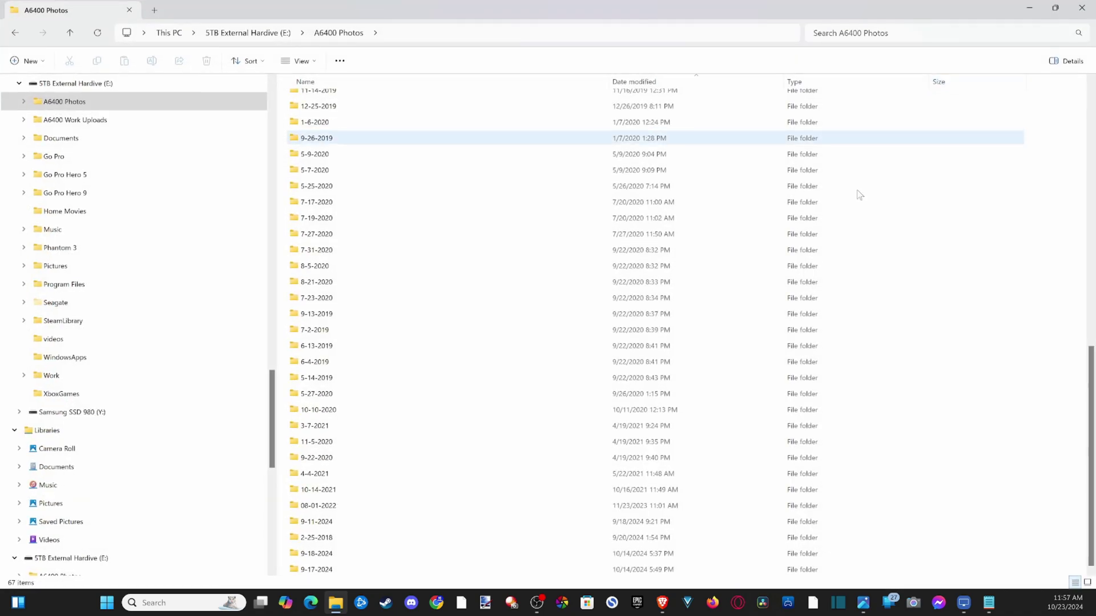
double_click(327, 558)
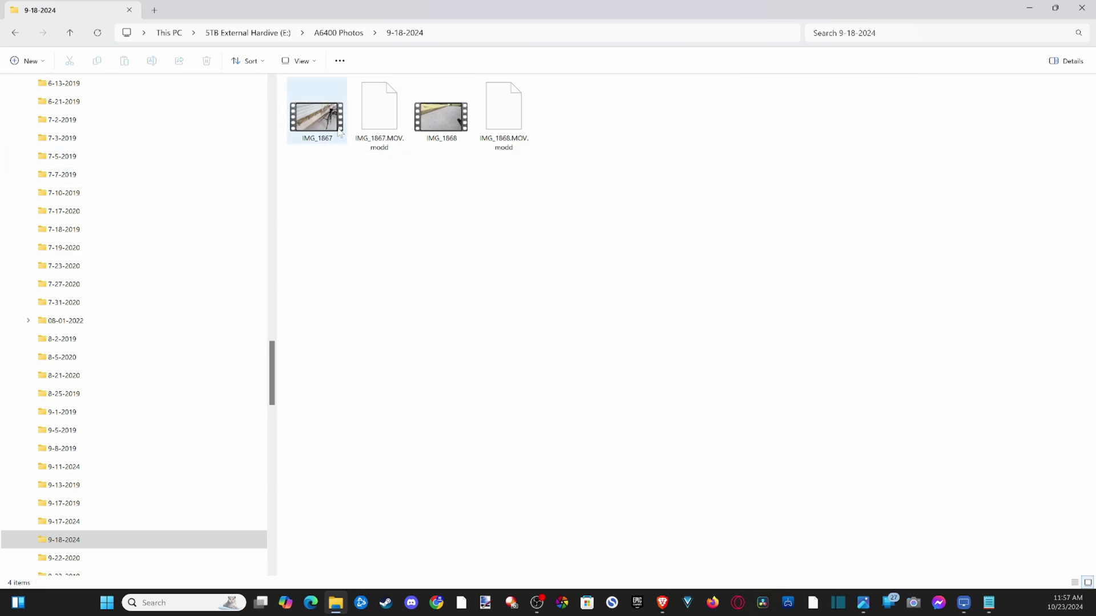
click(100, 521)
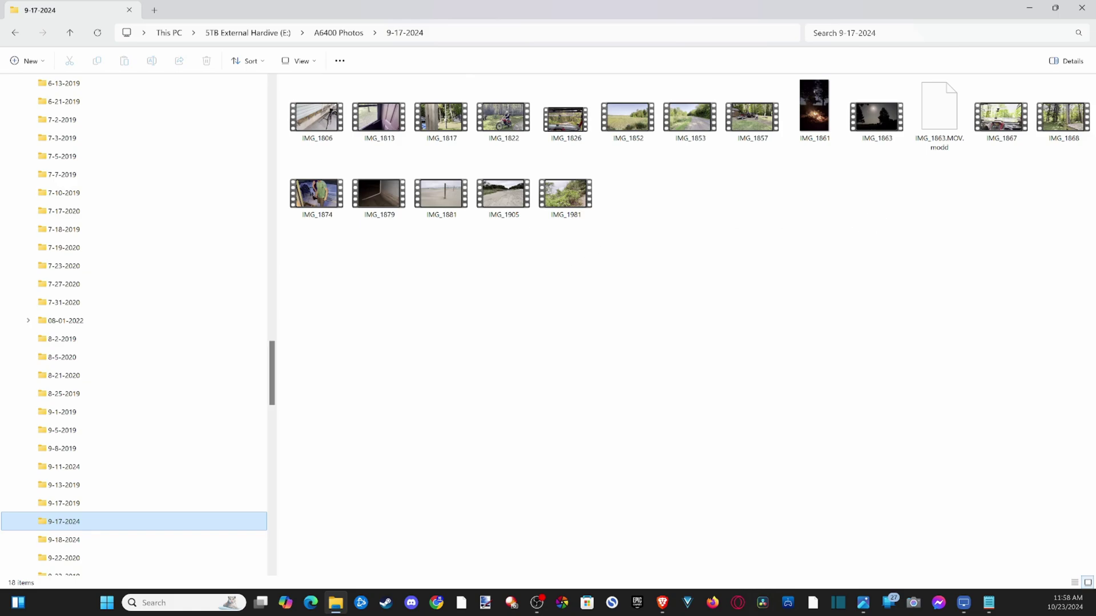
In Brave, return to the Google Icaros results and open VideoHelp's 'Icaros 3.3.3 Free Download' page
click(662, 603)
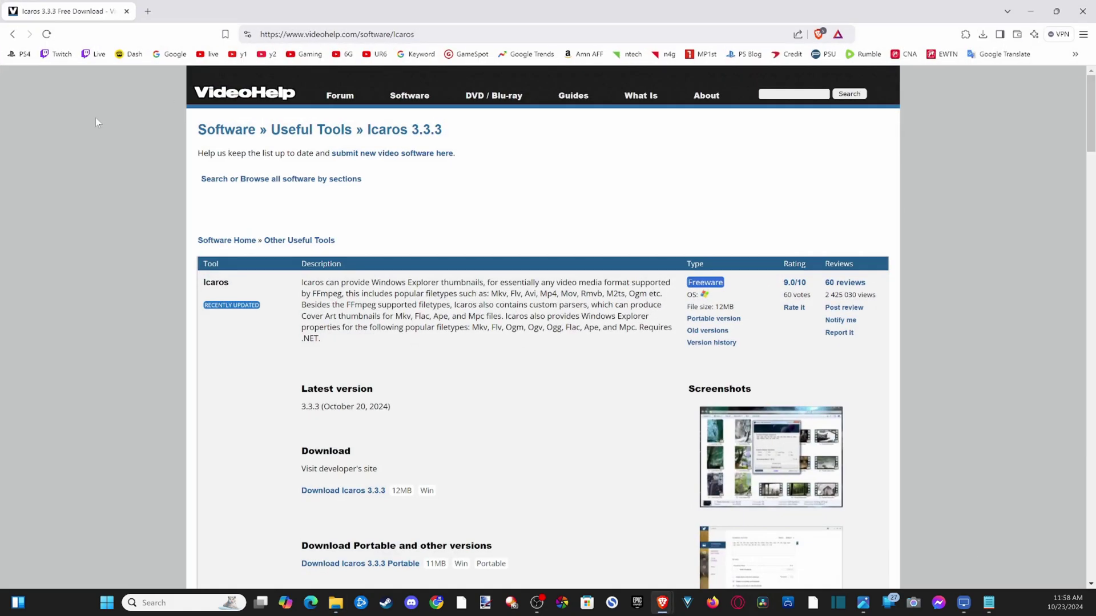
key(alt+Left)
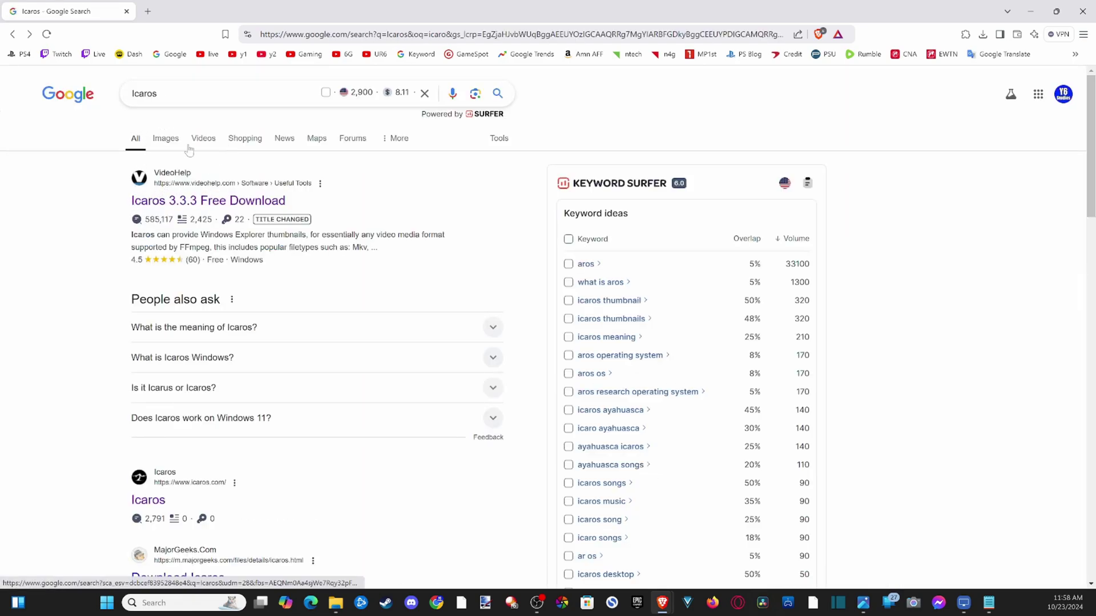
drag(193, 106, 117, 108)
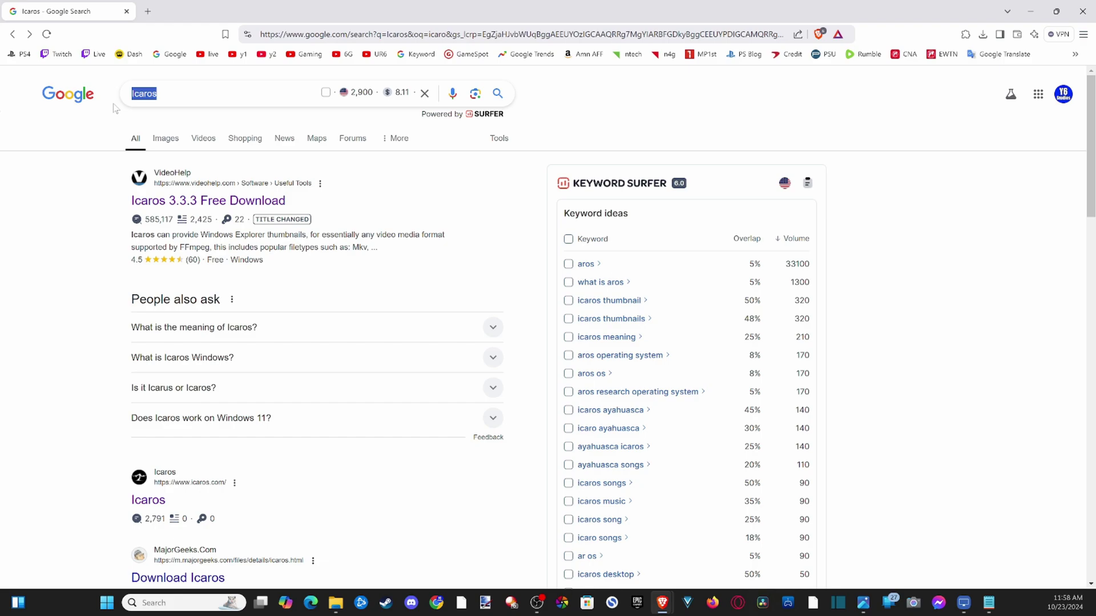
click(74, 292)
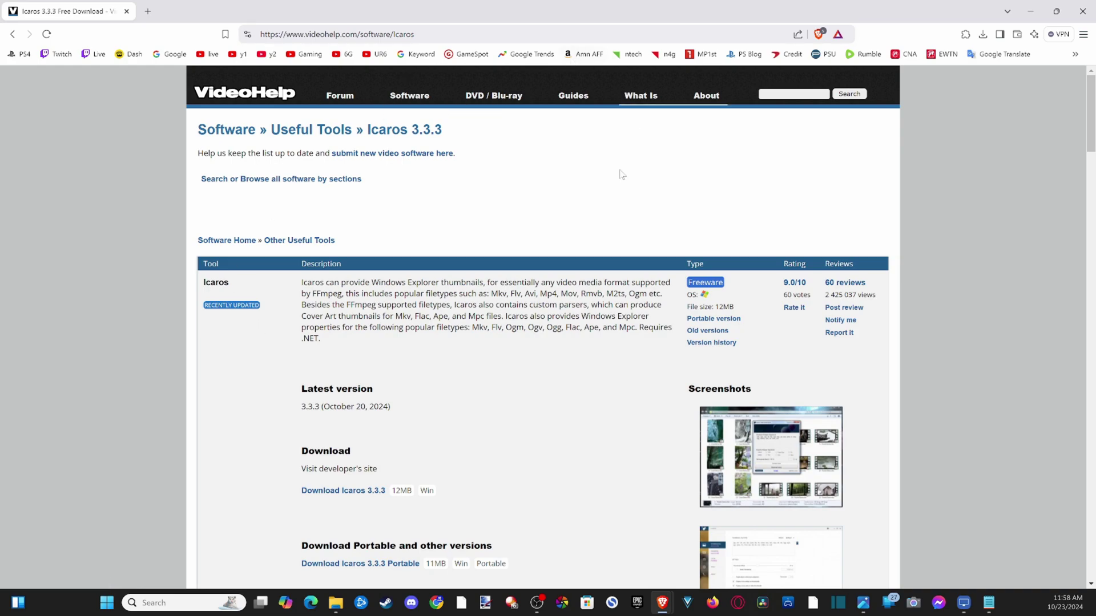
Run Icaros_v3.3.3.exe from an 'ica' search and confirm English as the setup language
click(201, 604)
text(ica)
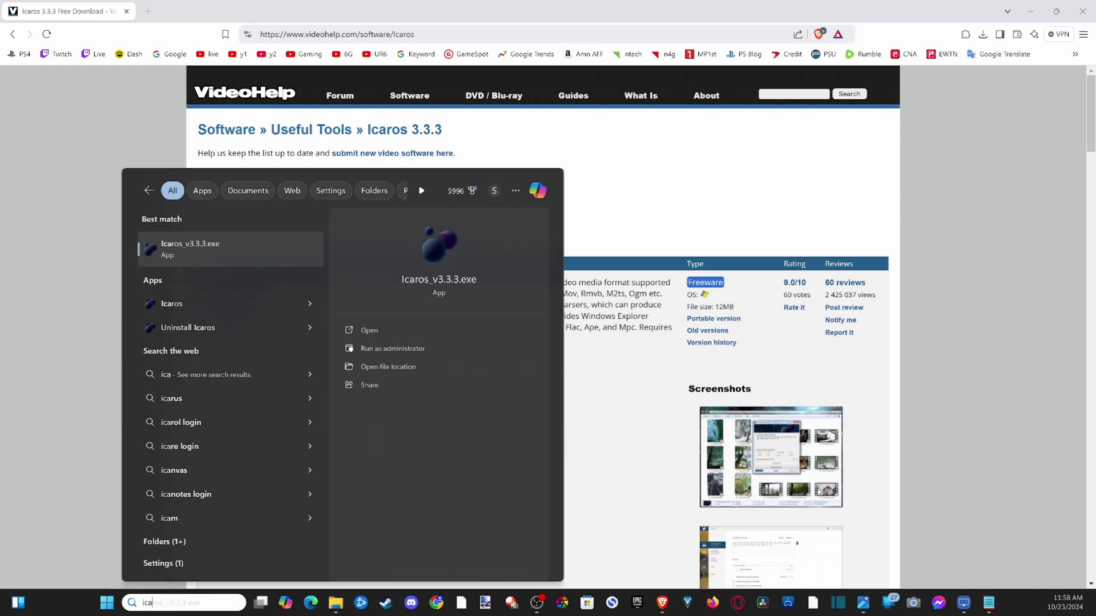
click(181, 248)
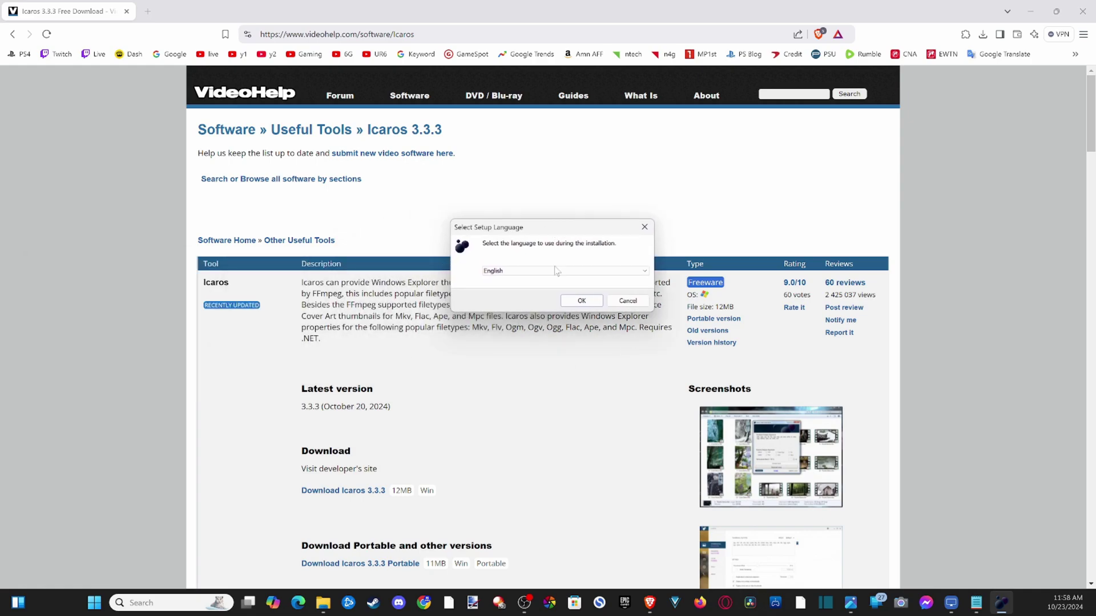
click(575, 302)
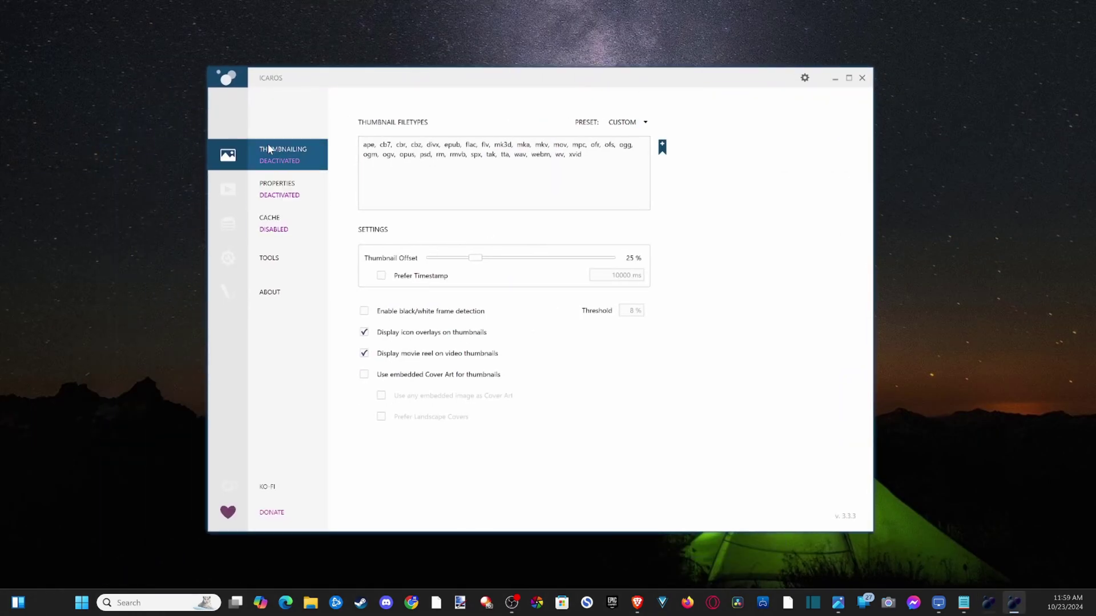
Activate Icaros thumbnailing and properties, then refresh the thumbnail of the IMG_1806 video
click(270, 162)
click(282, 188)
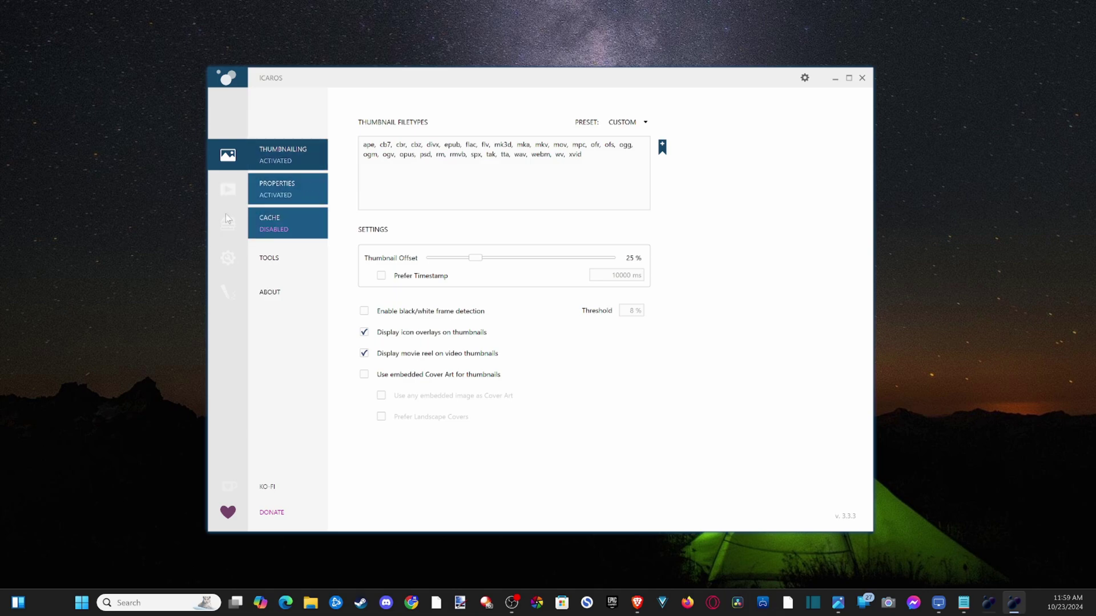
click(662, 147)
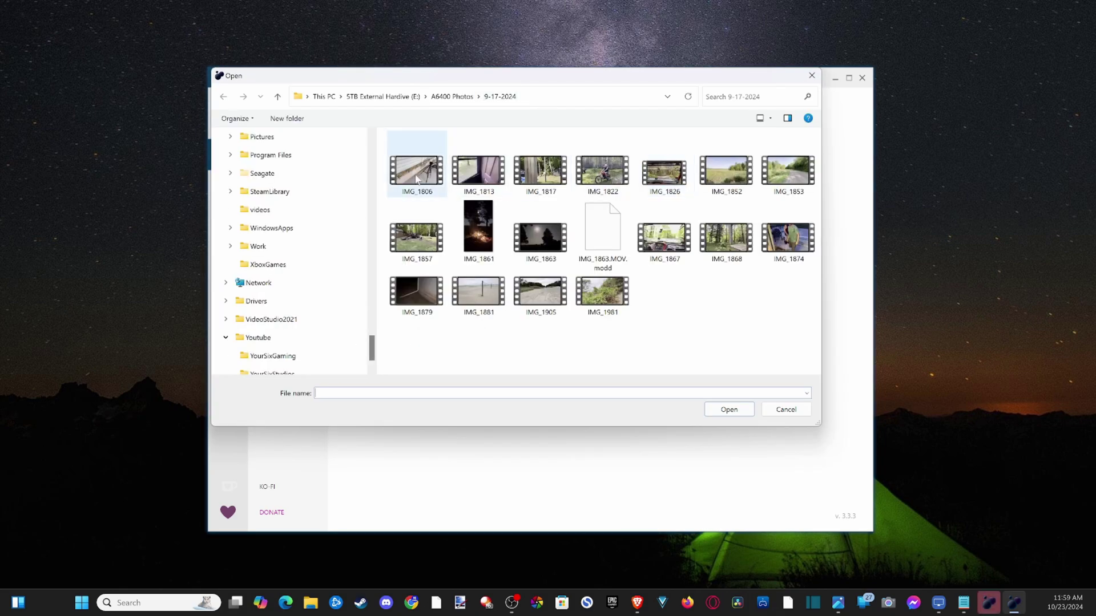
click(415, 178)
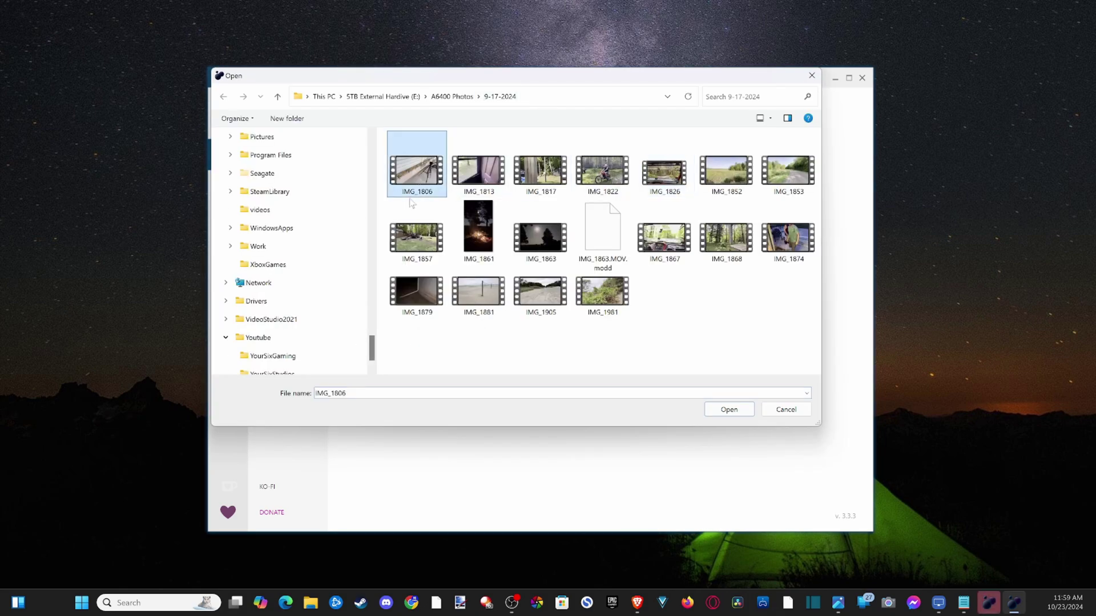
click(730, 410)
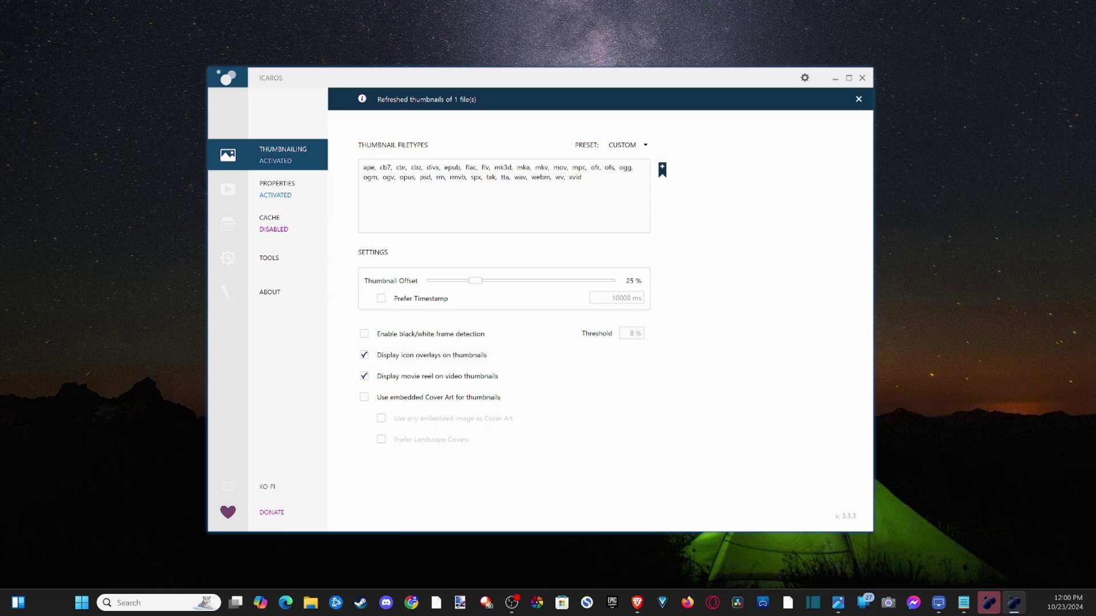
Reopen File Explorer and open the 9-17-2024 folder from Quick access to check video thumbnails
click(311, 603)
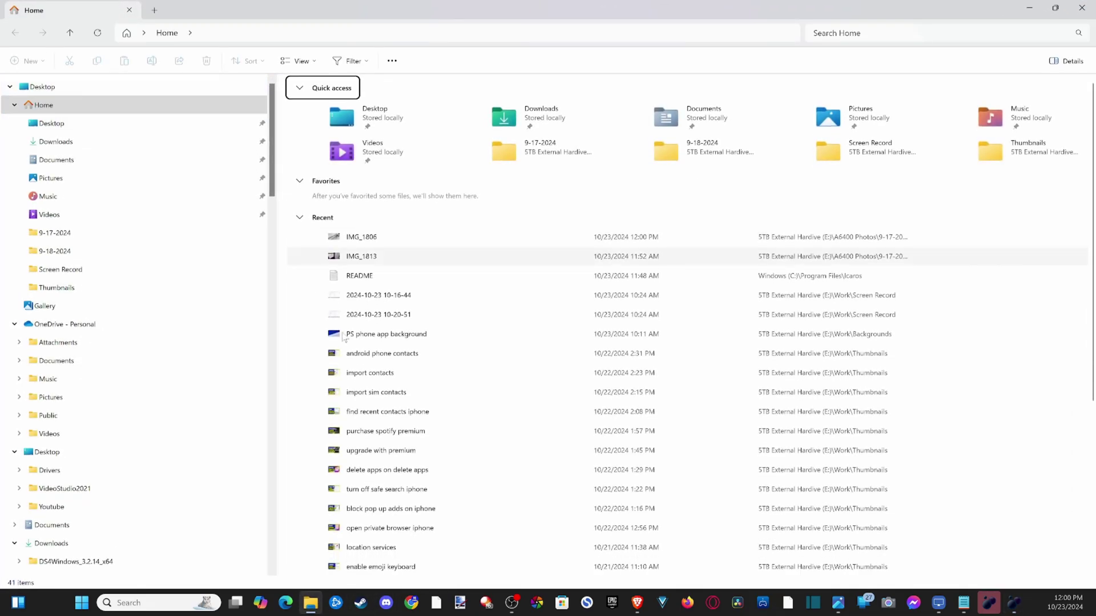
double_click(547, 158)
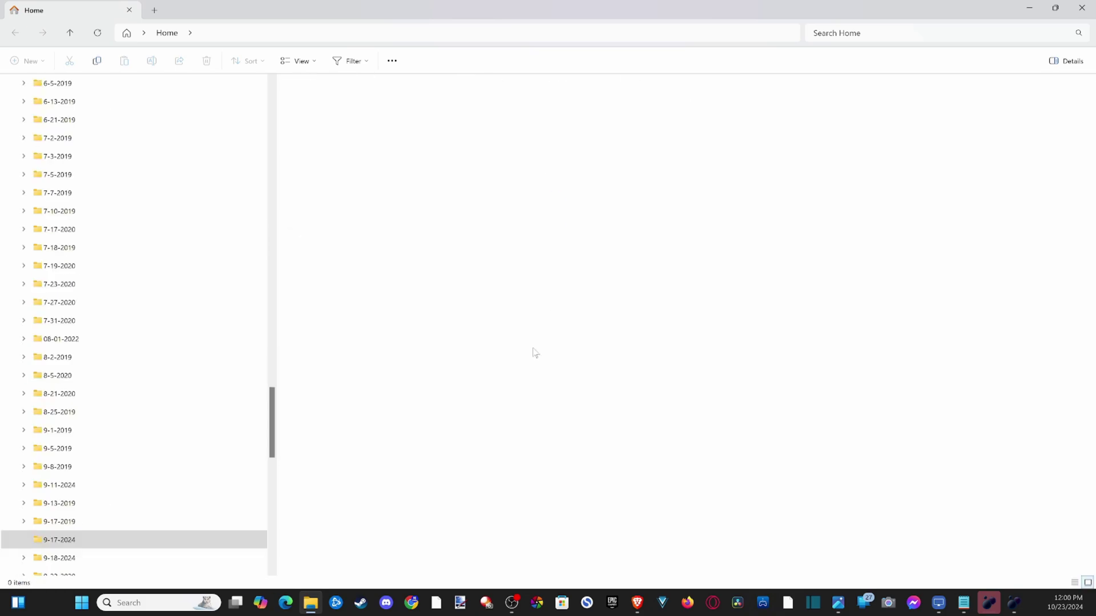